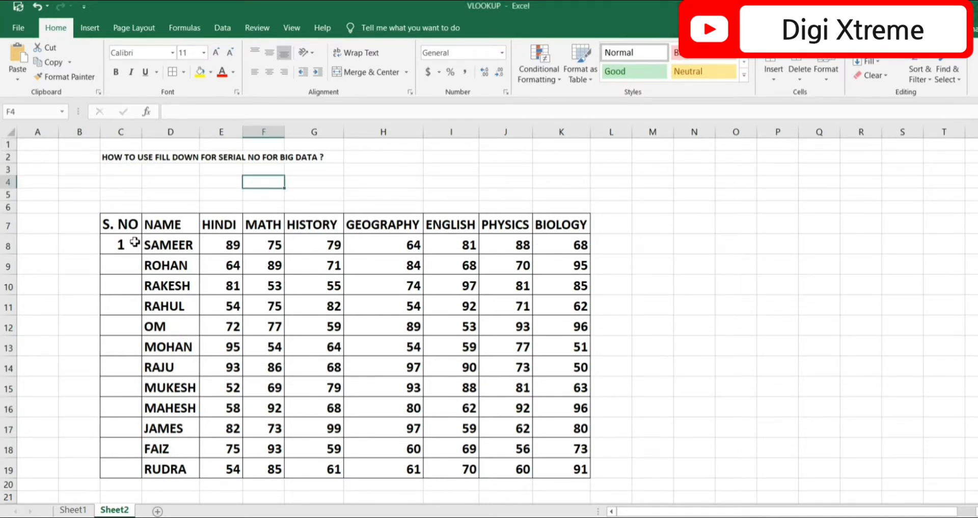
Enter serial numbers 2 and 3 in cells C9 and C10 under the existing first number.
click(115, 246)
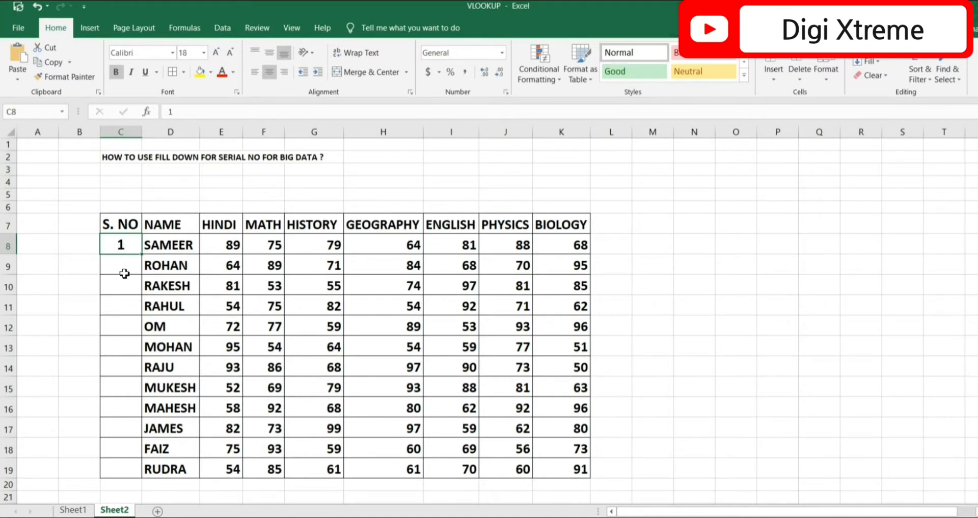
key(Down)
text(2)
key(Return)
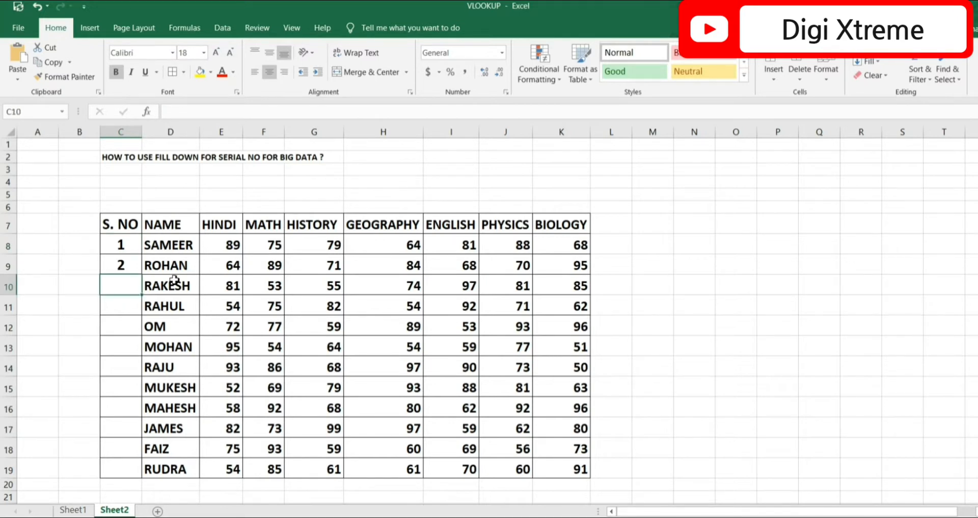
text(3)
key(Return)
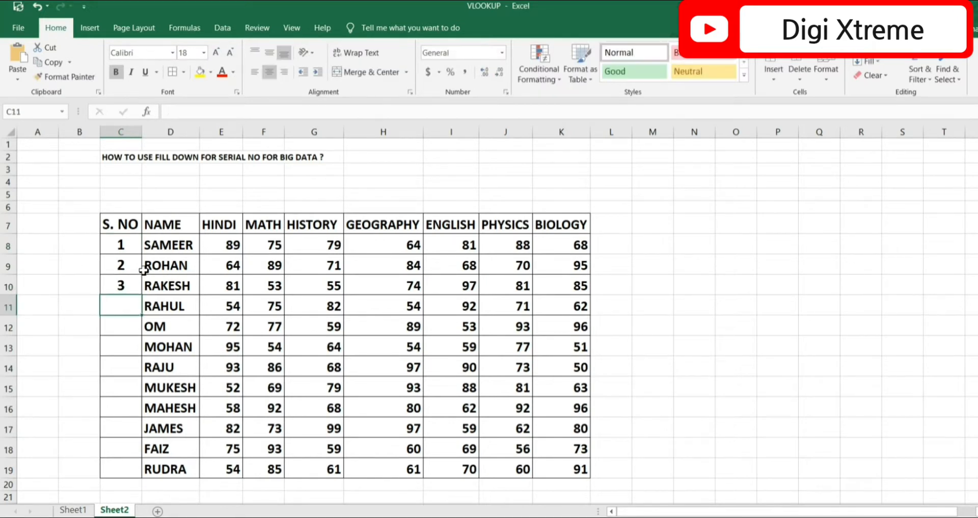
Clear the serial numbers from cells C9 and C10.
click(111, 264)
shift+click(118, 287)
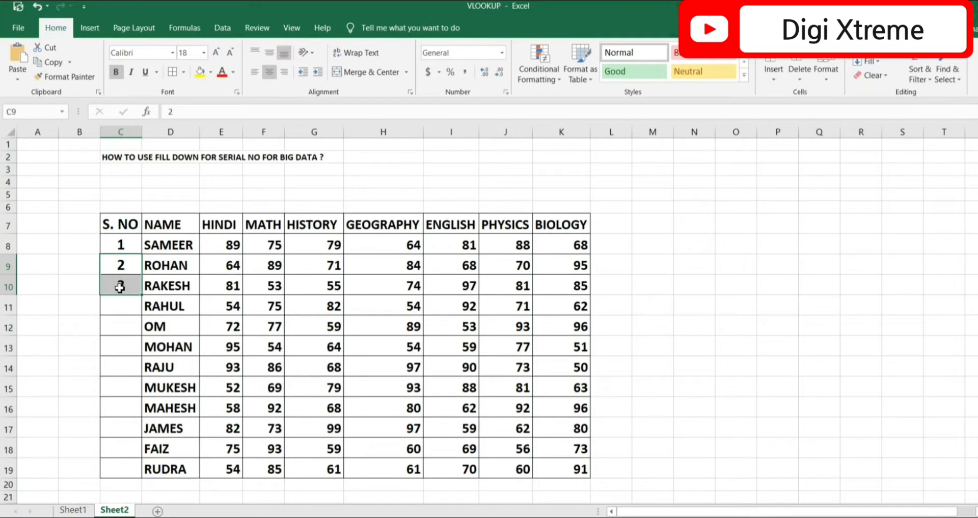
key(Delete)
Enter 2 in cell C9 and extend the C8:C9 numbering down to C19 with the fill handle.
click(133, 269)
text(2)
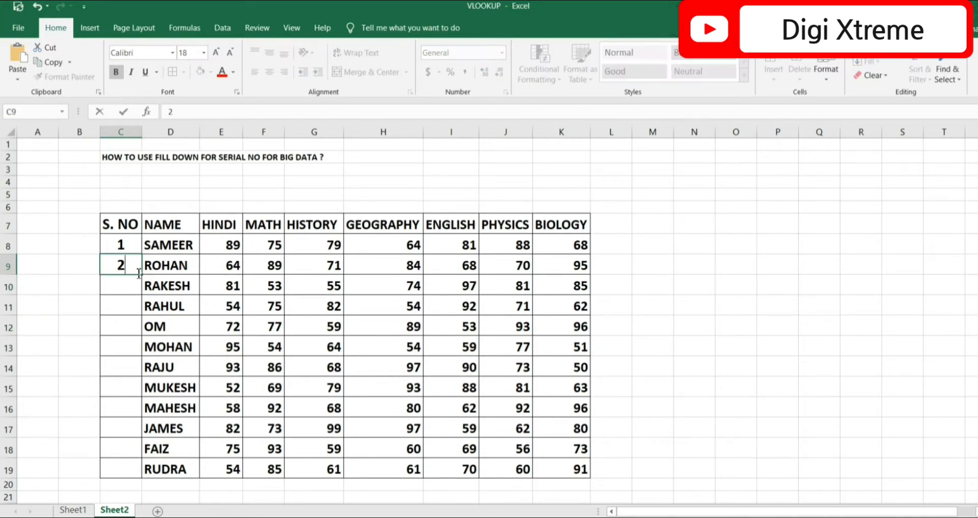
click(113, 245)
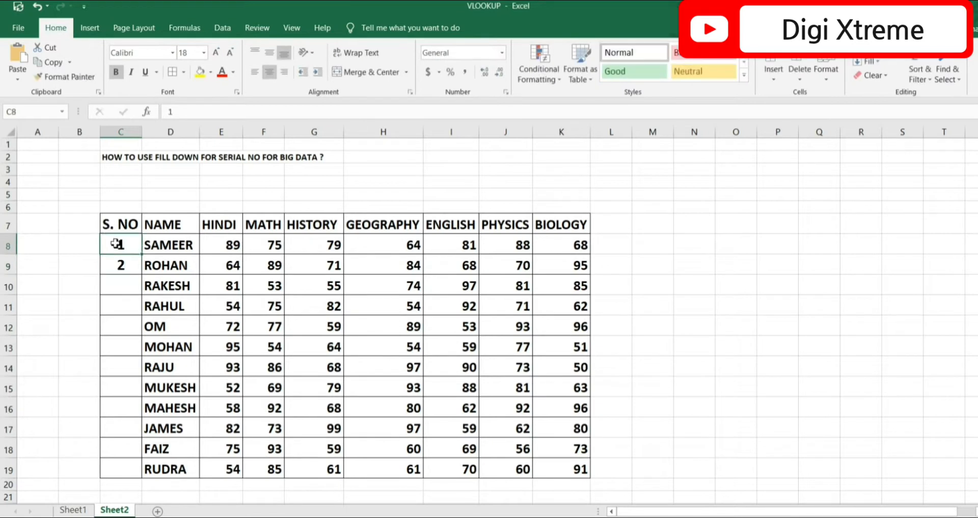
drag(113, 246, 120, 265)
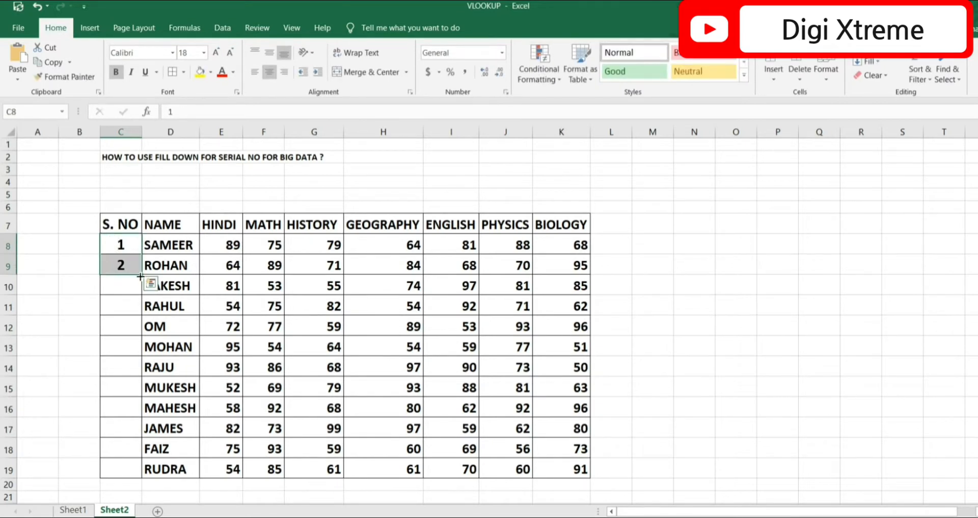
drag(143, 275, 131, 474)
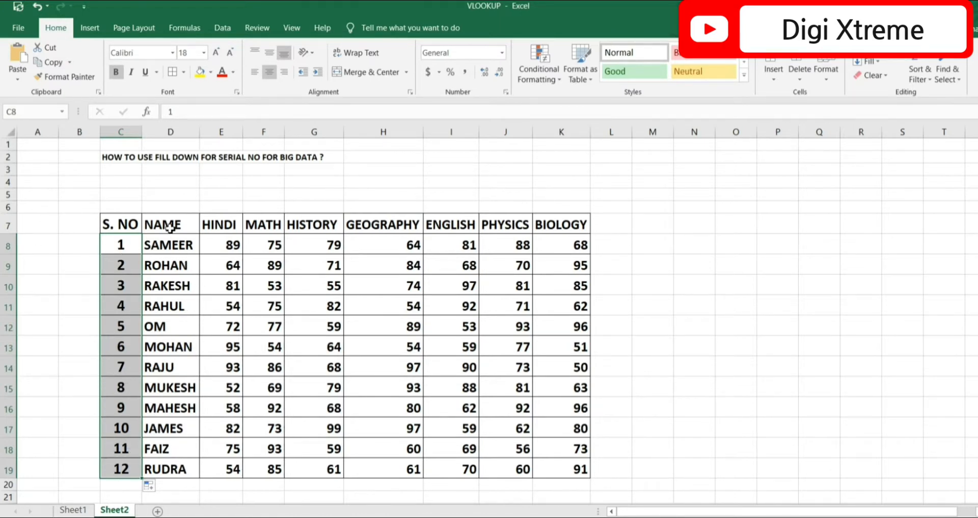
Clear the serial numbers in C9:C19, keeping only the 1 in C8.
drag(121, 285, 129, 463)
key(Delete)
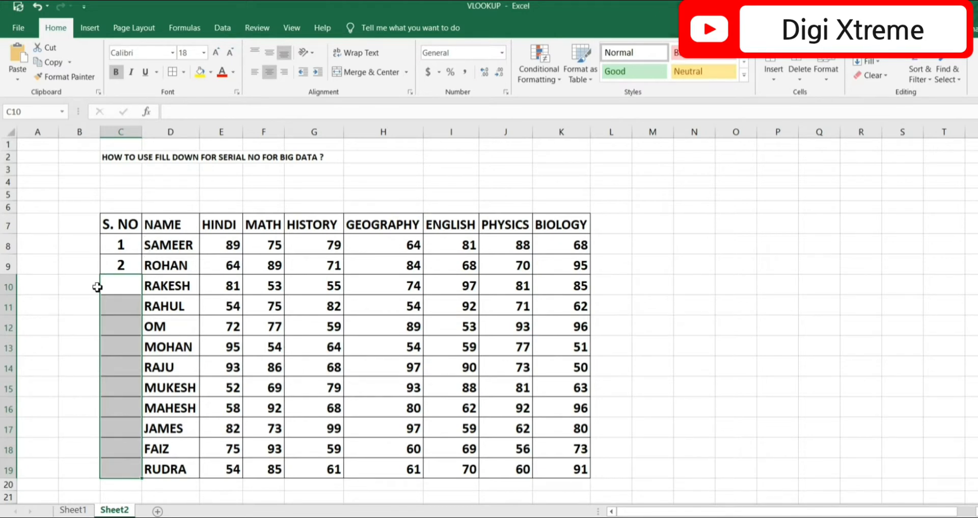
click(134, 268)
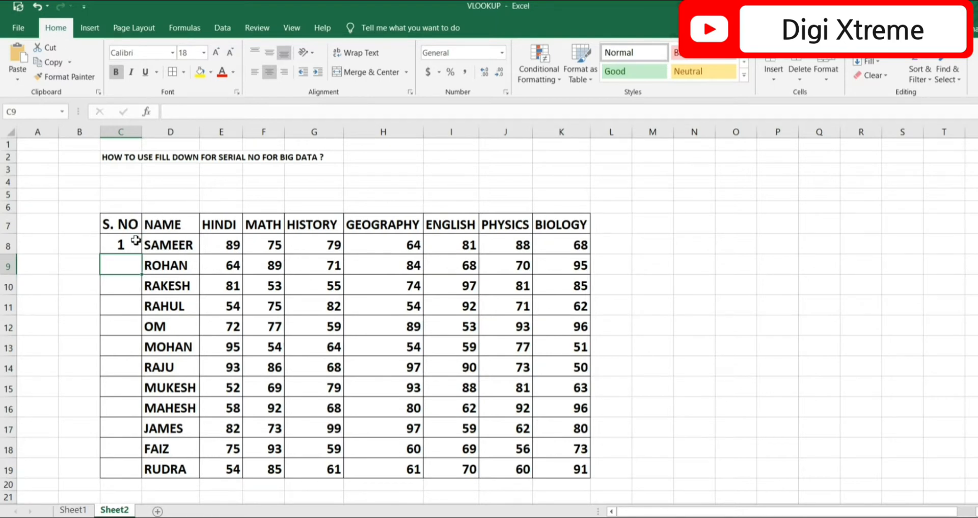
Fill a linear series down the column from cell C8 with step value 1 and stop value 100.
click(110, 247)
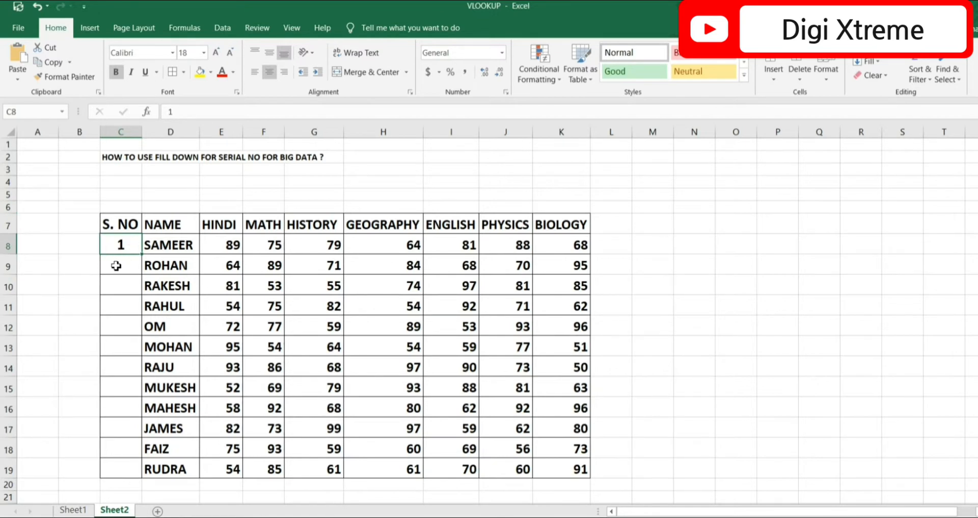
click(117, 265)
click(122, 243)
click(879, 61)
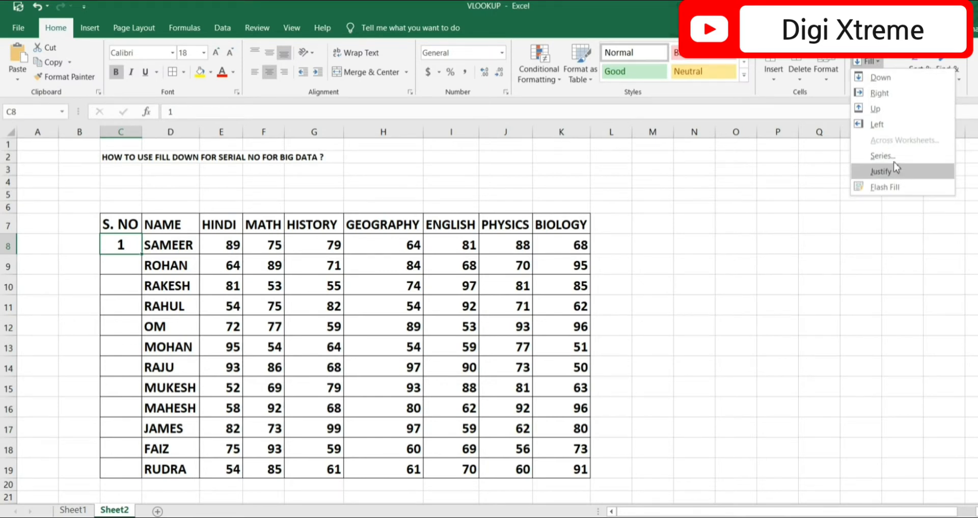
click(881, 156)
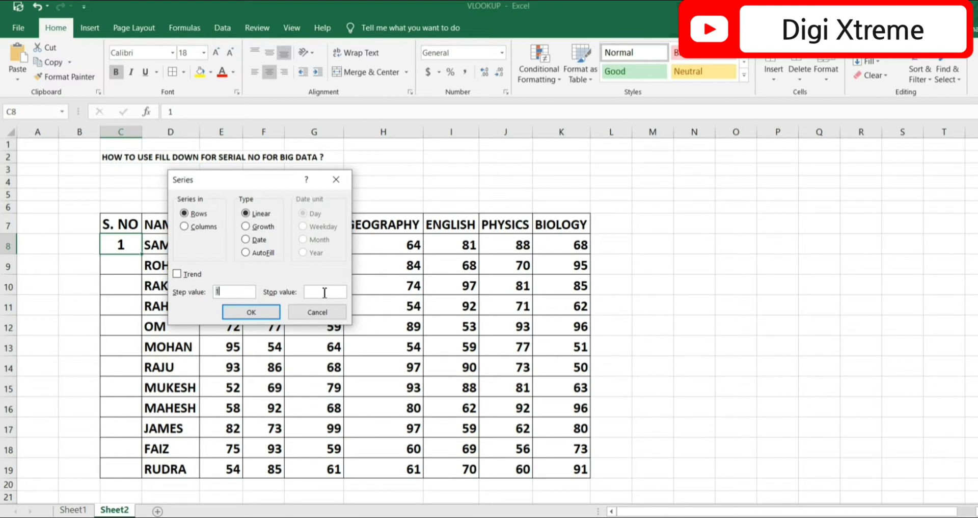
click(184, 227)
click(231, 291)
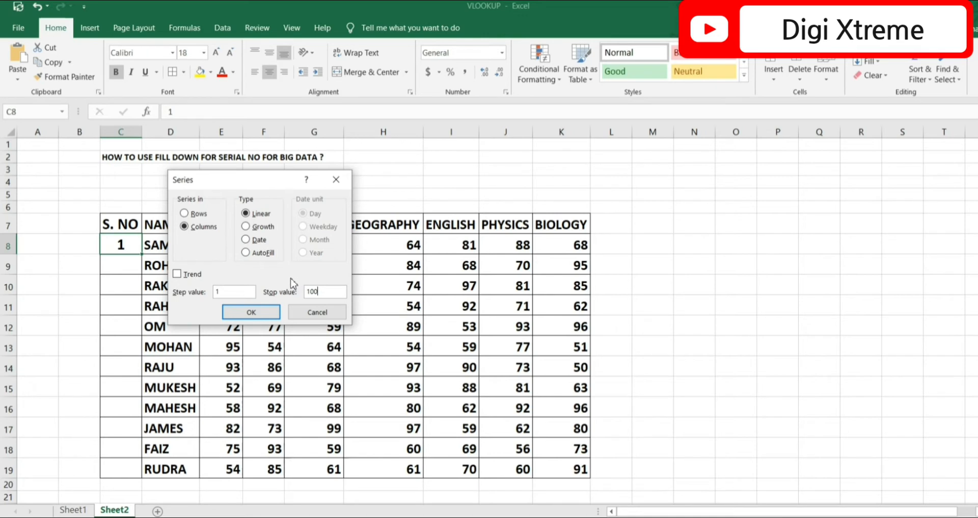
click(253, 313)
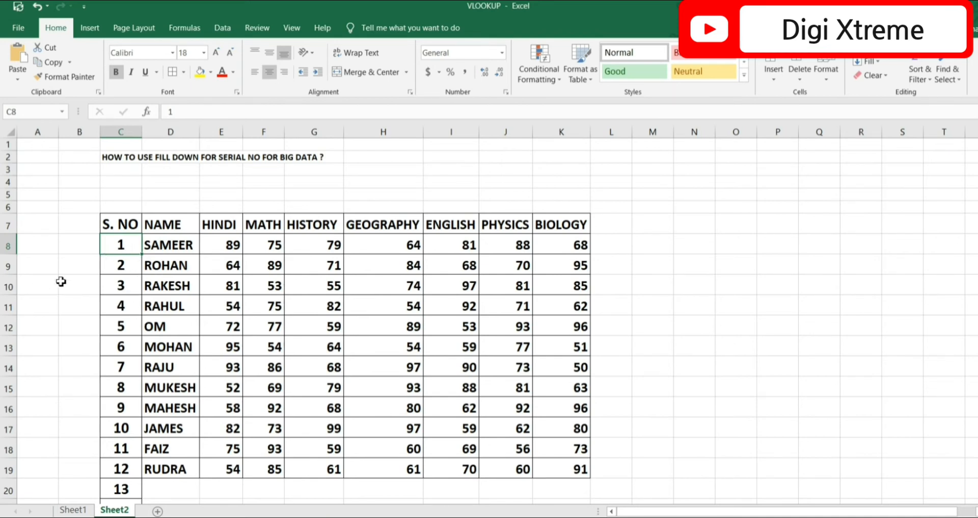
Examine the filled serial numbers in column C down to the end of the series.
scroll(90, 280, down, 8)
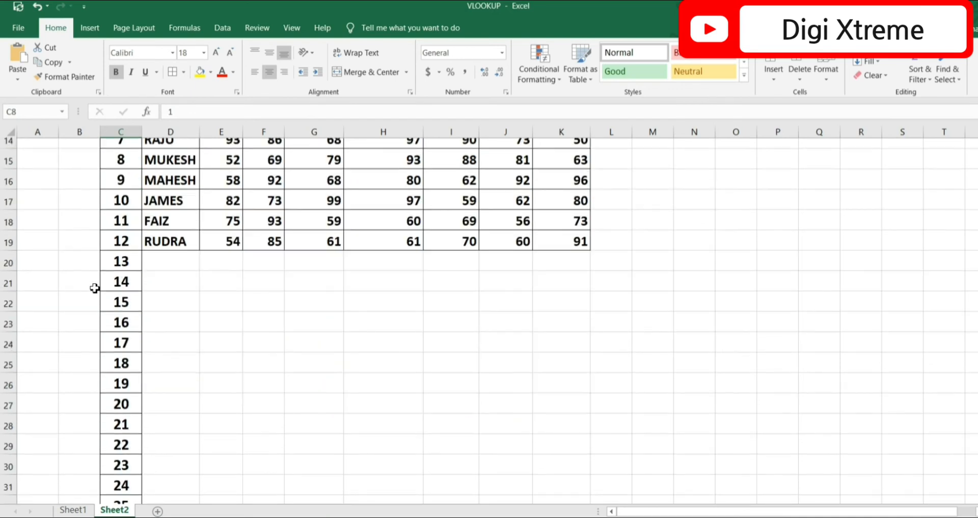
right_click(97, 292)
scroll(96, 291, down, 11)
click(325, 391)
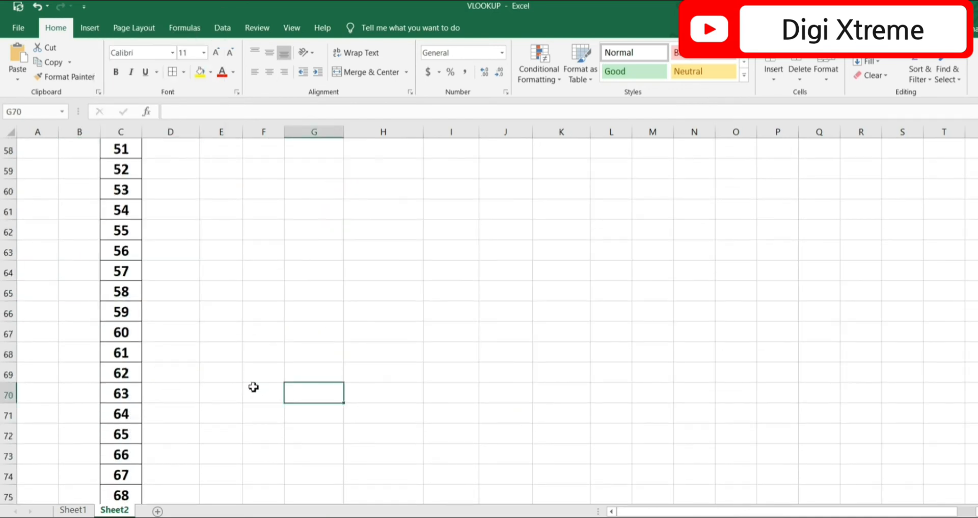
scroll(244, 384, down, 7)
scroll(244, 383, down, 14)
scroll(218, 380, up, 7)
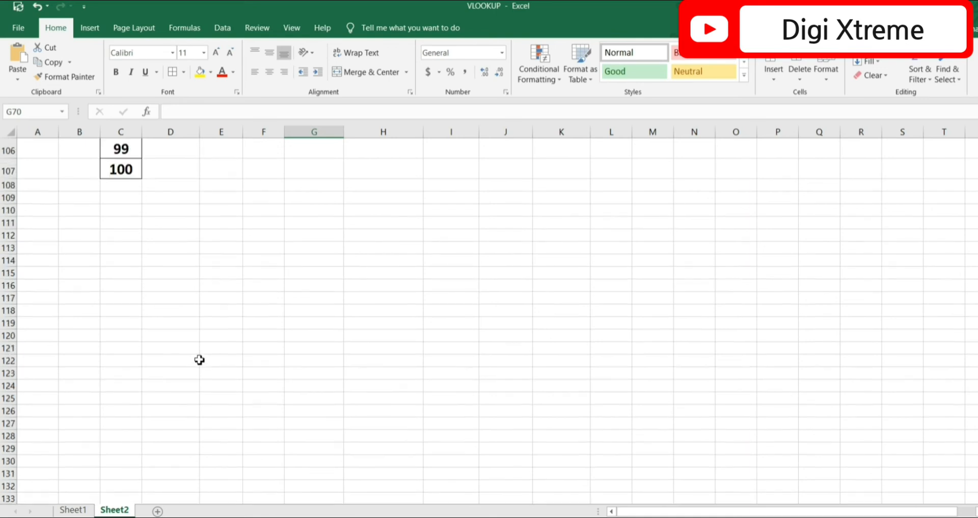
scroll(199, 360, up, 20)
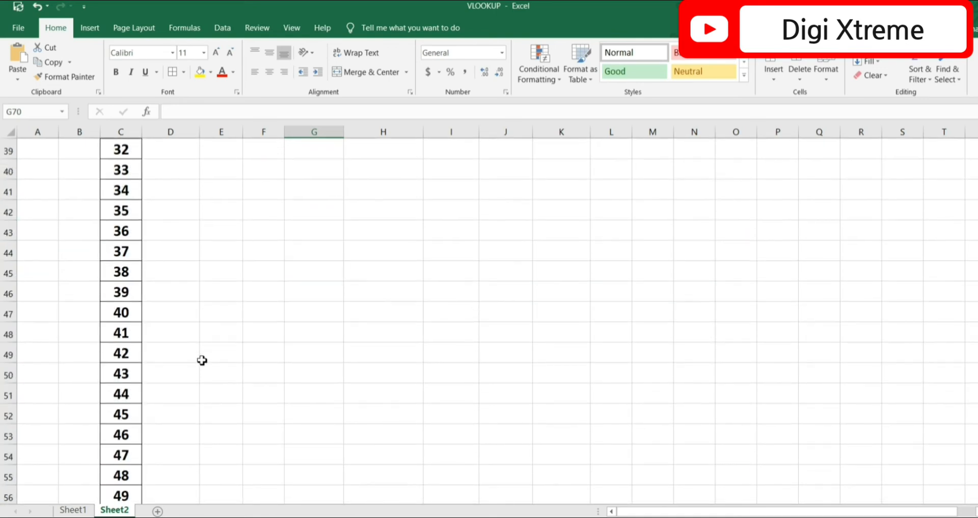